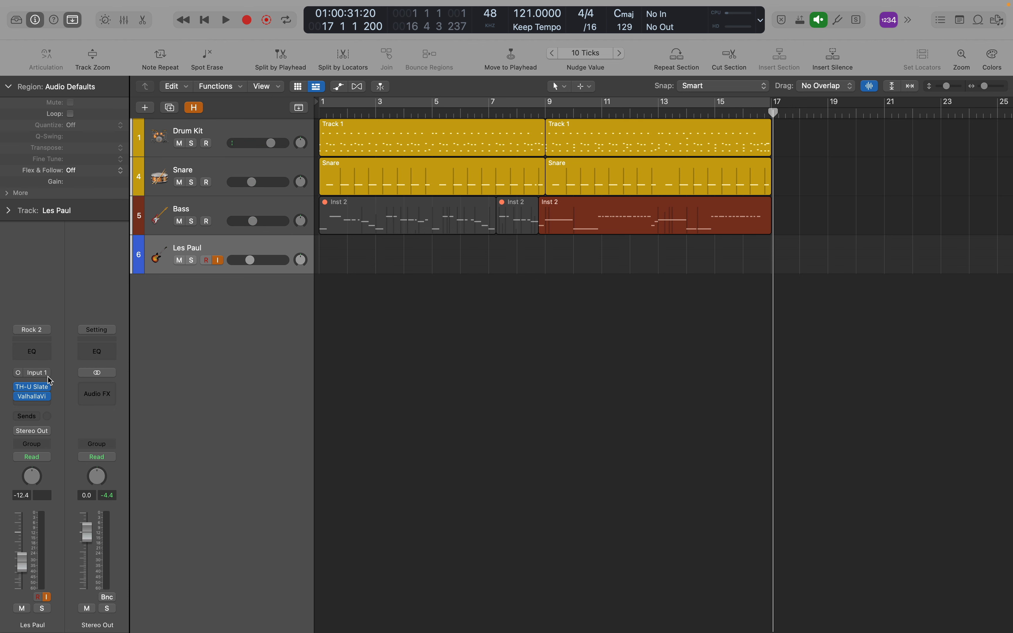
# - Check the TH-U Slate amp on the Les Paul track and end the first guitar recording just past bar 17
pyautogui.click(32, 387)
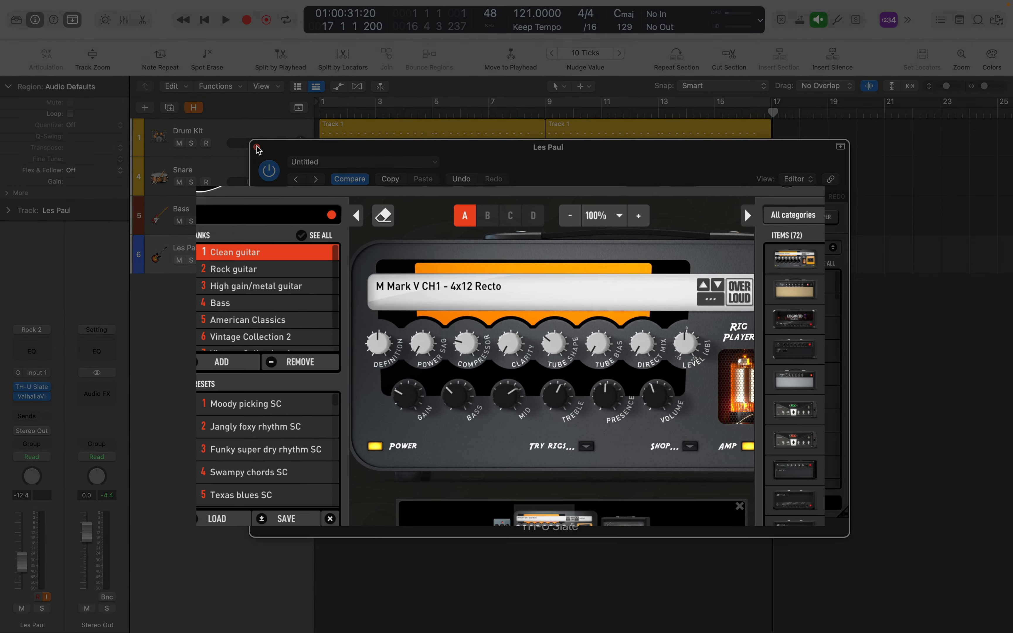
pyautogui.click(257, 148)
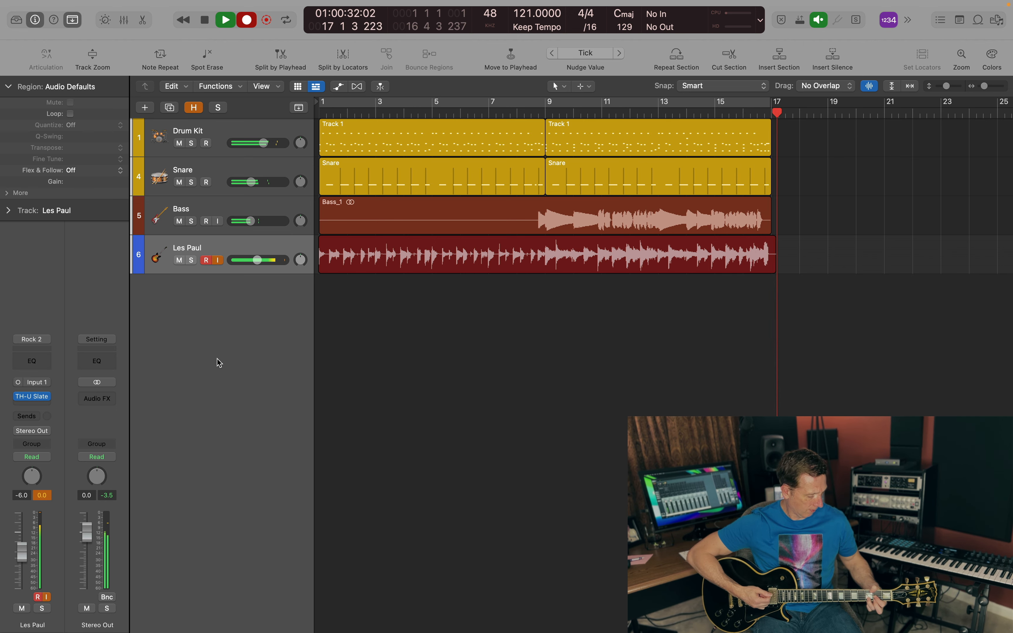
pyautogui.press('space')
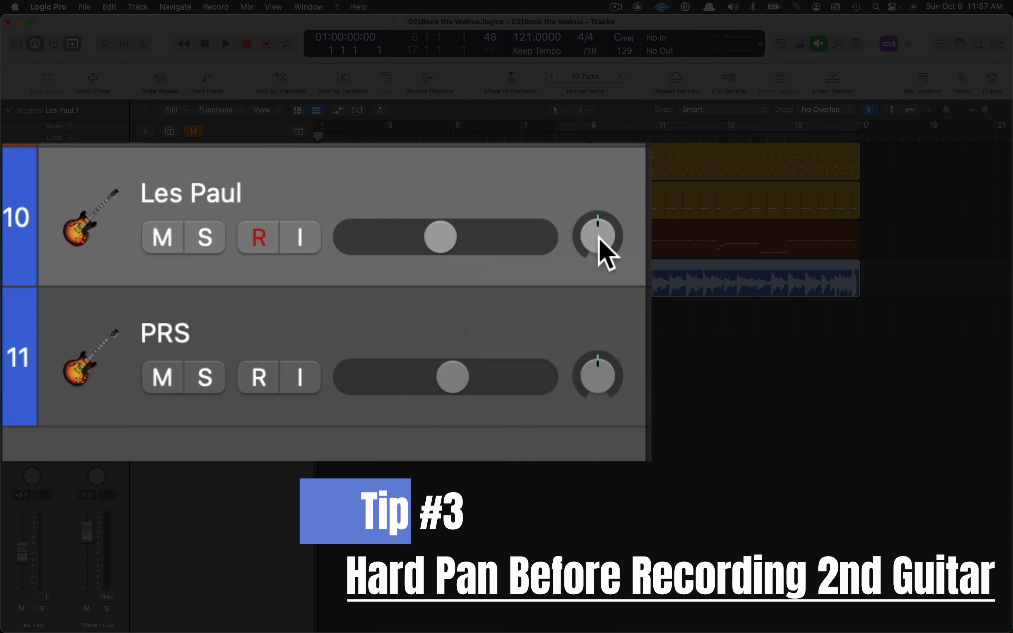
# - Pan the Les Paul track to +63 and the PRS track to -64, and arm PRS for recording
pyautogui.moveTo(599, 240); pyautogui.dragTo(600, 237)
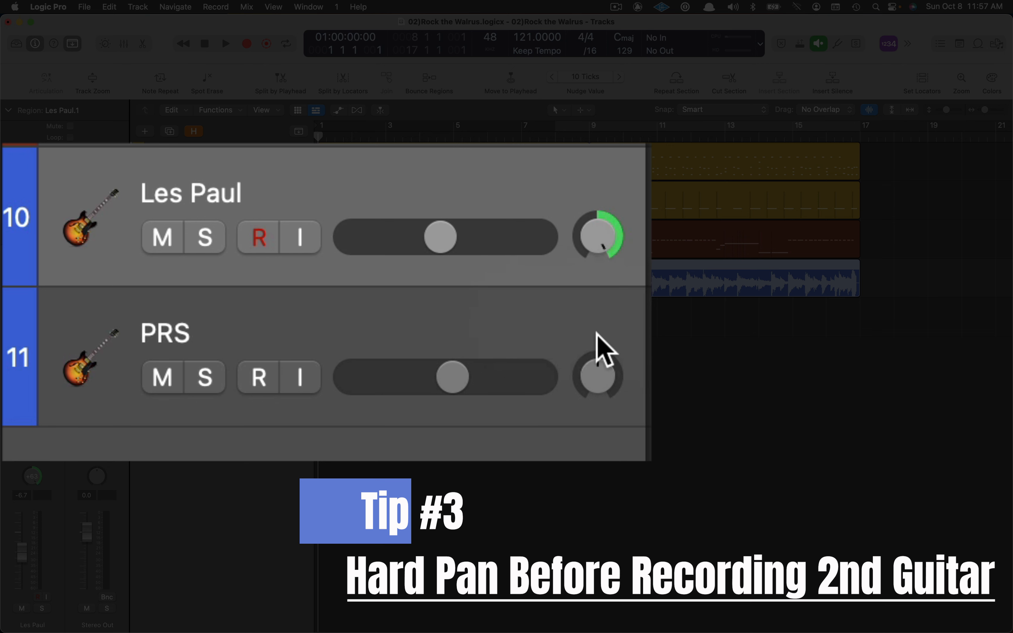
pyautogui.moveTo(597, 375); pyautogui.dragTo(598, 376)
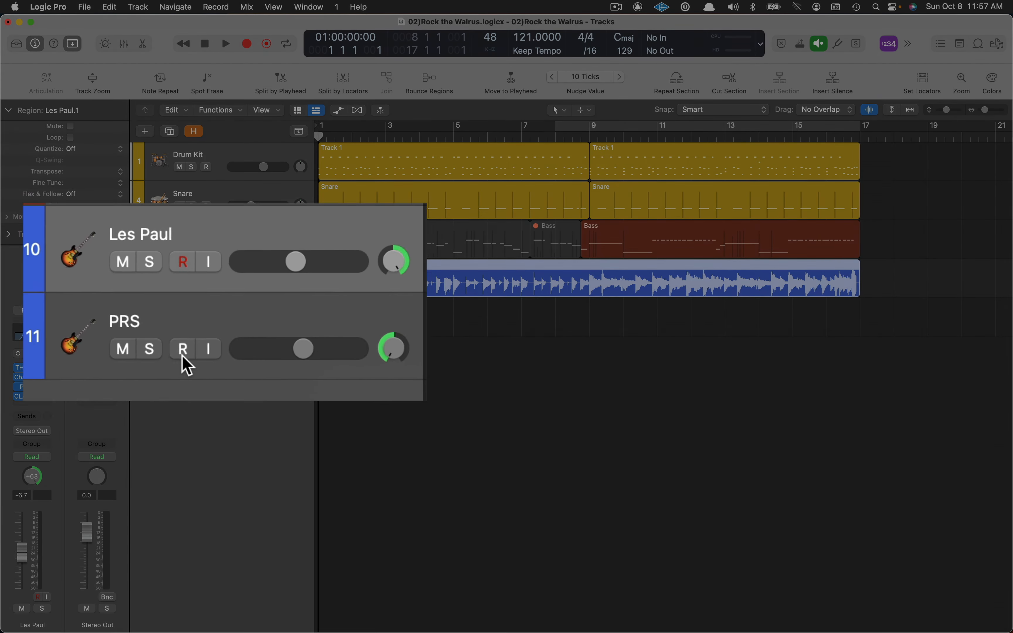
pyautogui.click(206, 323)
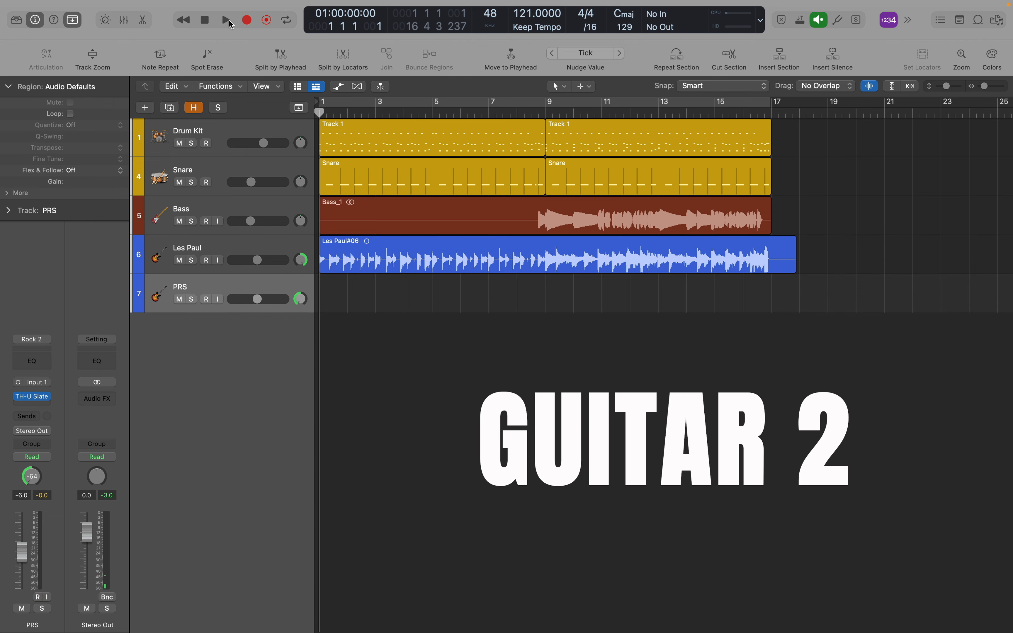
# - Record the second guitar part on the PRS track from bar 1 to just past bar 17
pyautogui.press('r')
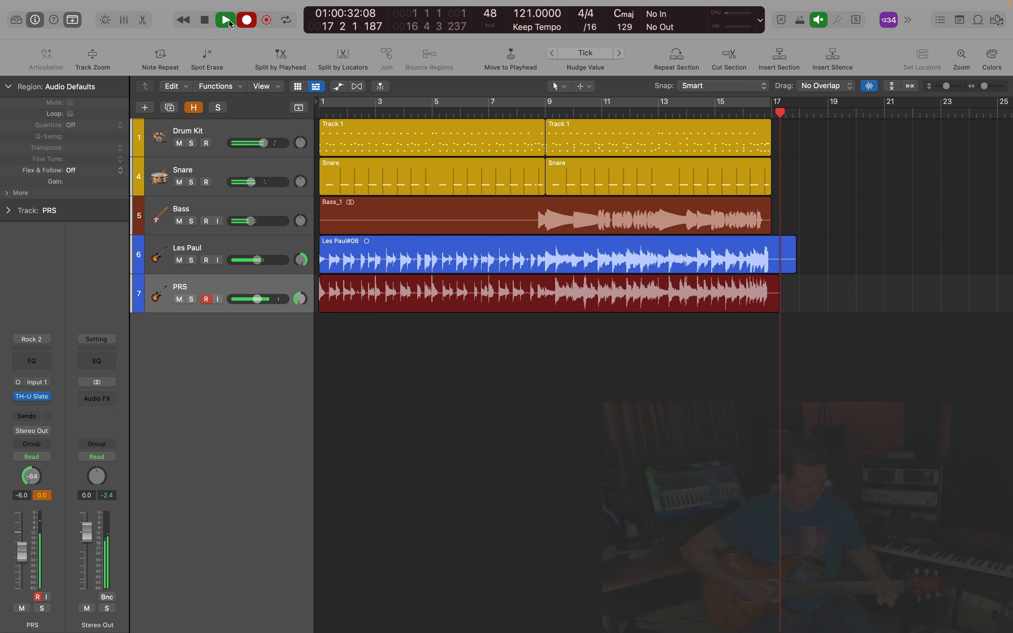
pyautogui.press('space')
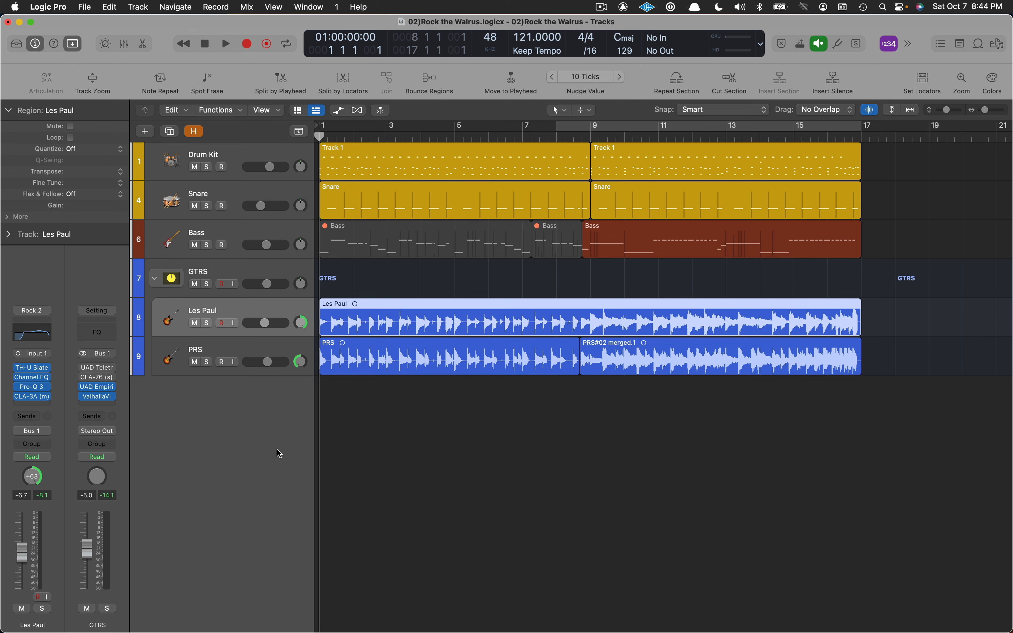
# - Play back the arrangement with both guitars from the beginning to bar 17
pyautogui.press('space')
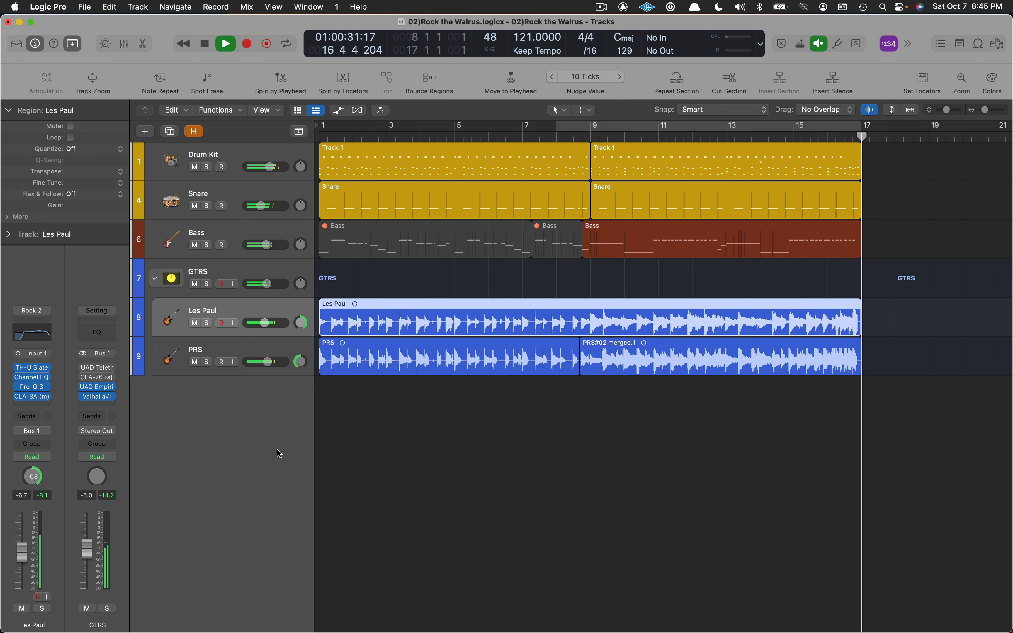
pyautogui.press('space')
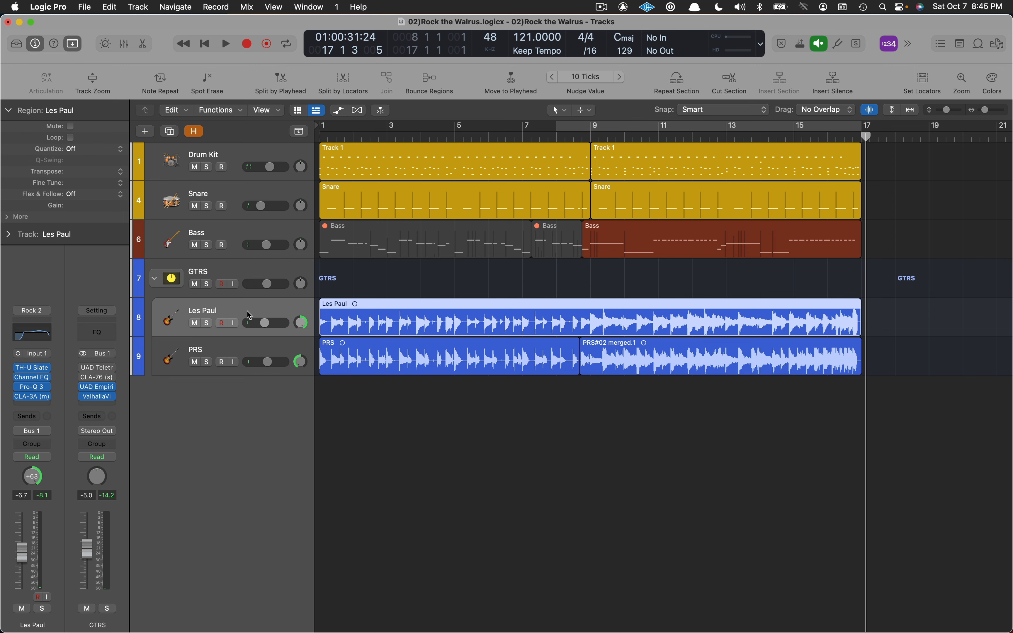
# - Inspect the TH-U Slate amp settings on the Les Paul track and on the PRS track
pyautogui.click(34, 370)
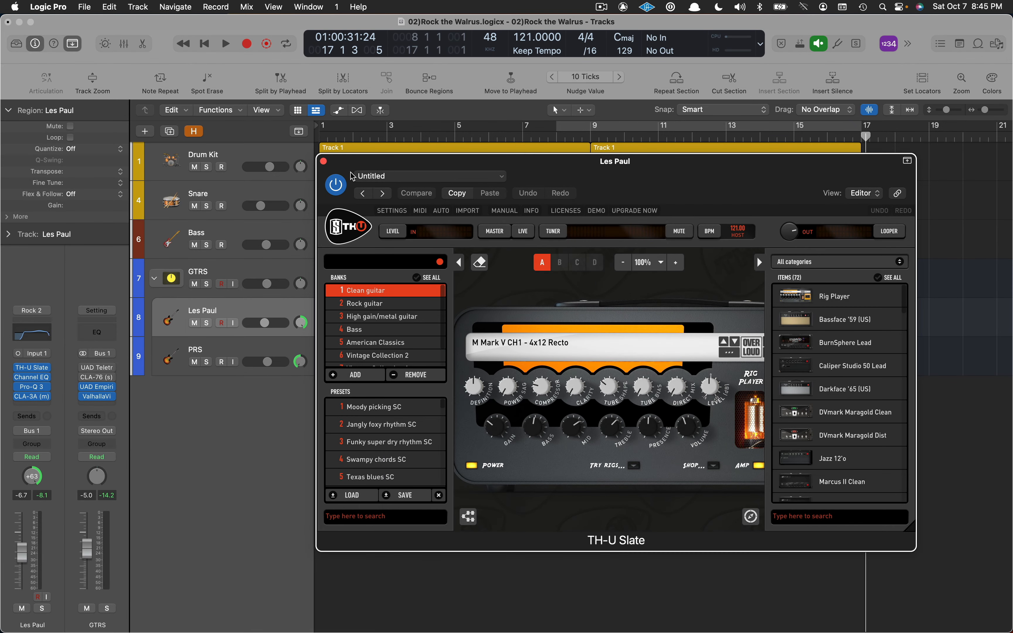
pyautogui.click(323, 161)
pyautogui.click(276, 346)
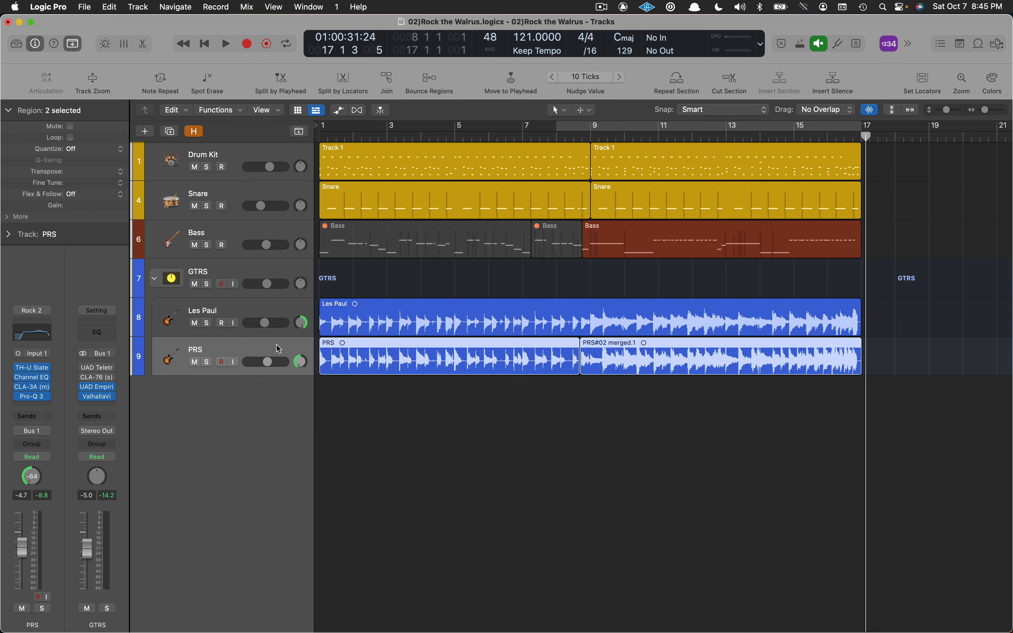
pyautogui.click(35, 368)
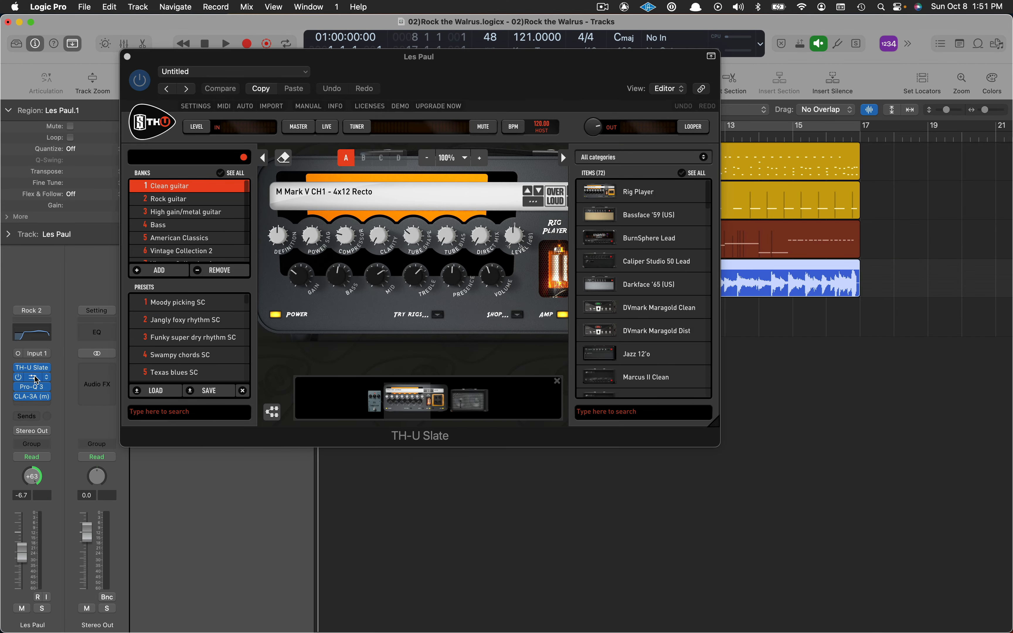
# - Open the Channel EQ, Pro-Q 3 and CLA-3A inserts on the Les Paul track
pyautogui.click(36, 388)
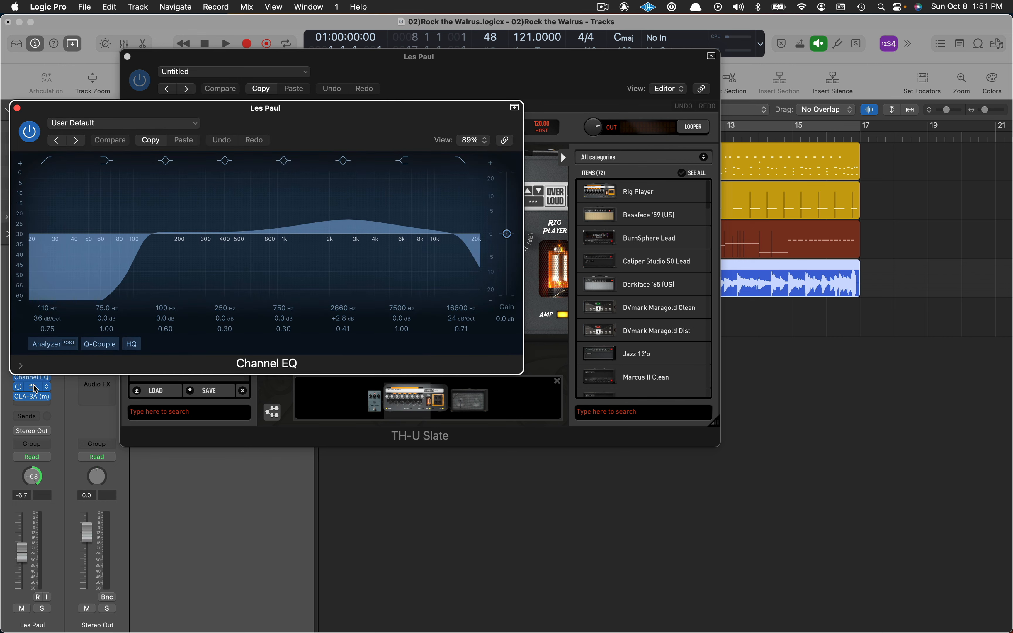
pyautogui.click(35, 388)
pyautogui.click(35, 399)
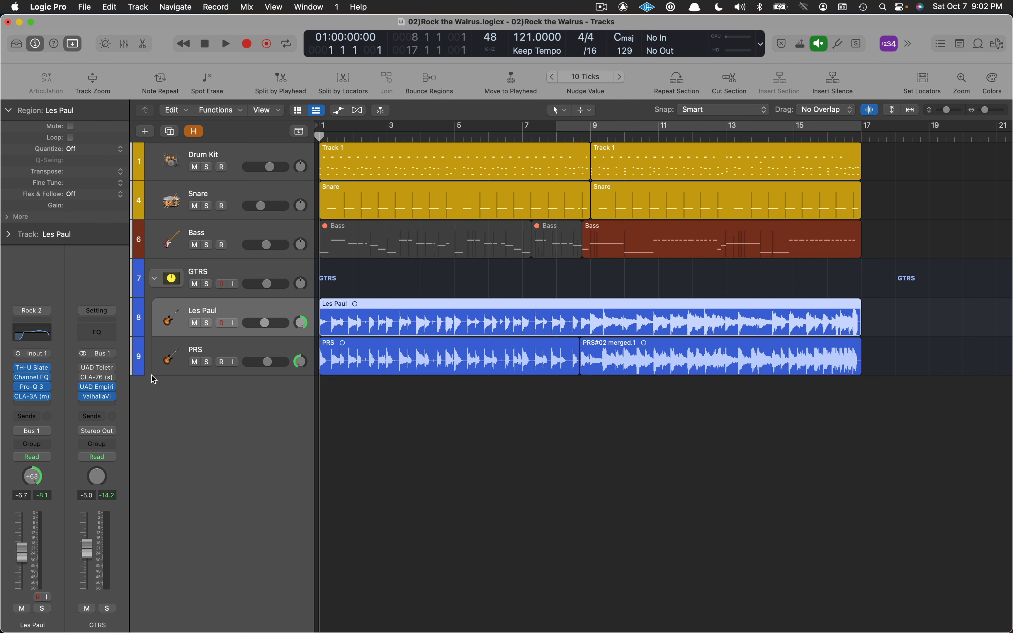
# - Examine the Les Paul track's Channel EQ curve, Pro-Q 3 bands and CLA-3A compressor settings one at a time
pyautogui.click(37, 377)
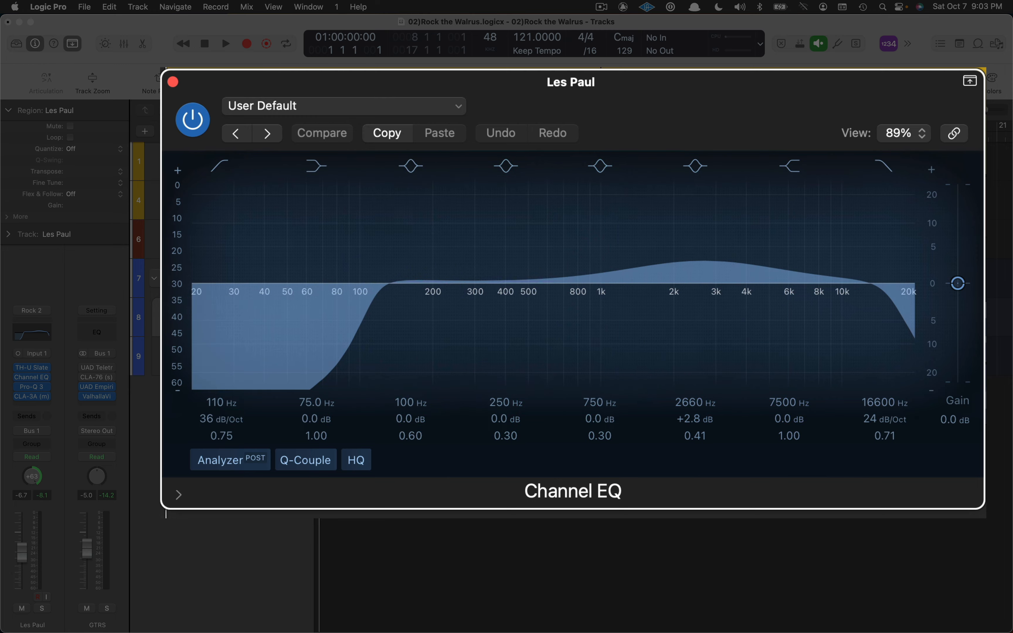
pyautogui.click(173, 82)
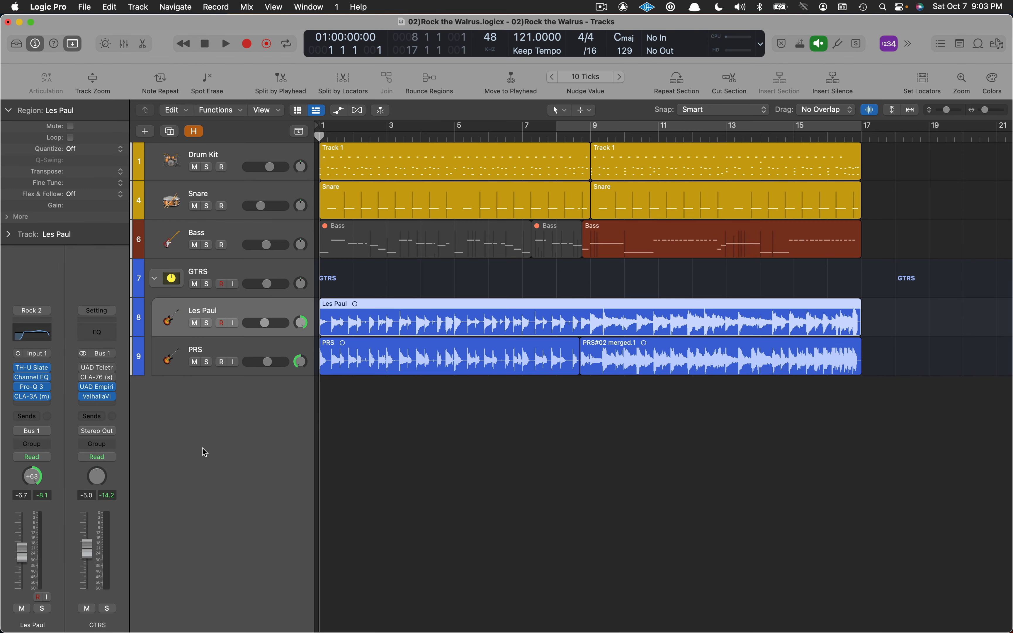
pyautogui.click(39, 388)
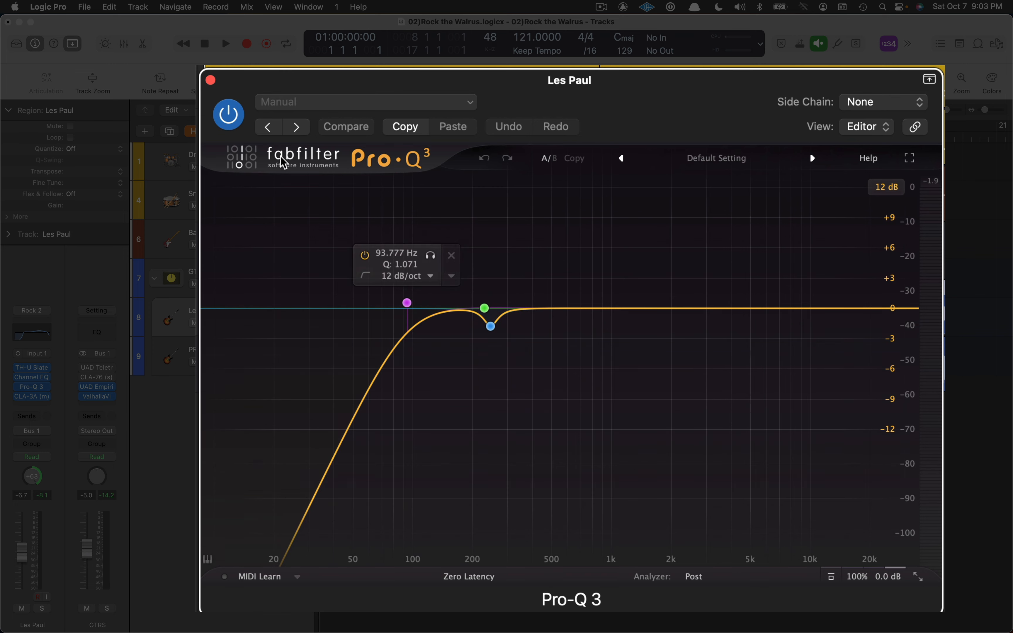
pyautogui.click(210, 80)
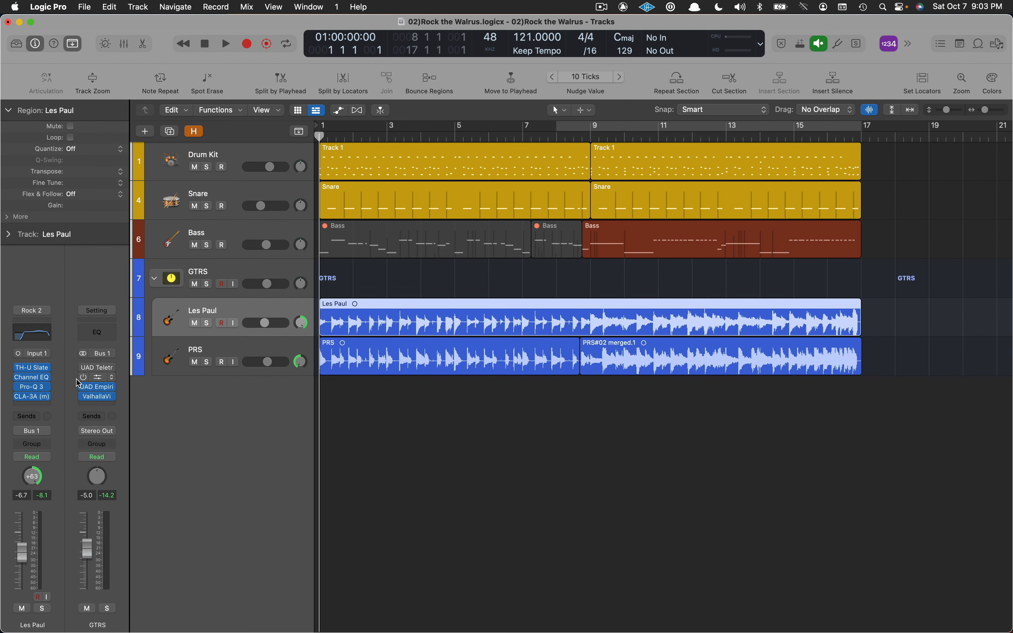
pyautogui.click(37, 397)
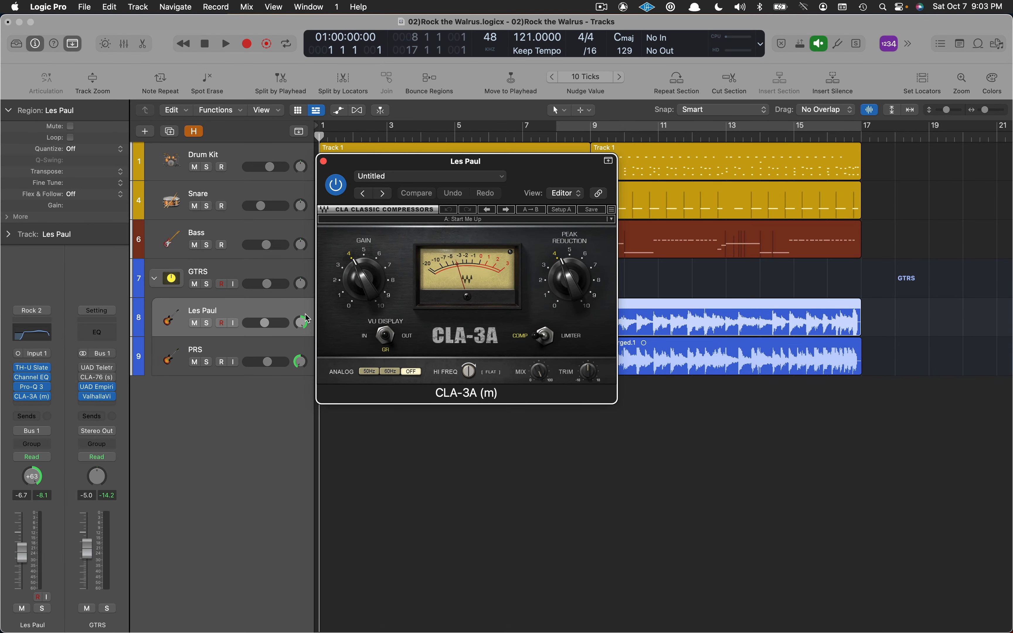
pyautogui.click(323, 161)
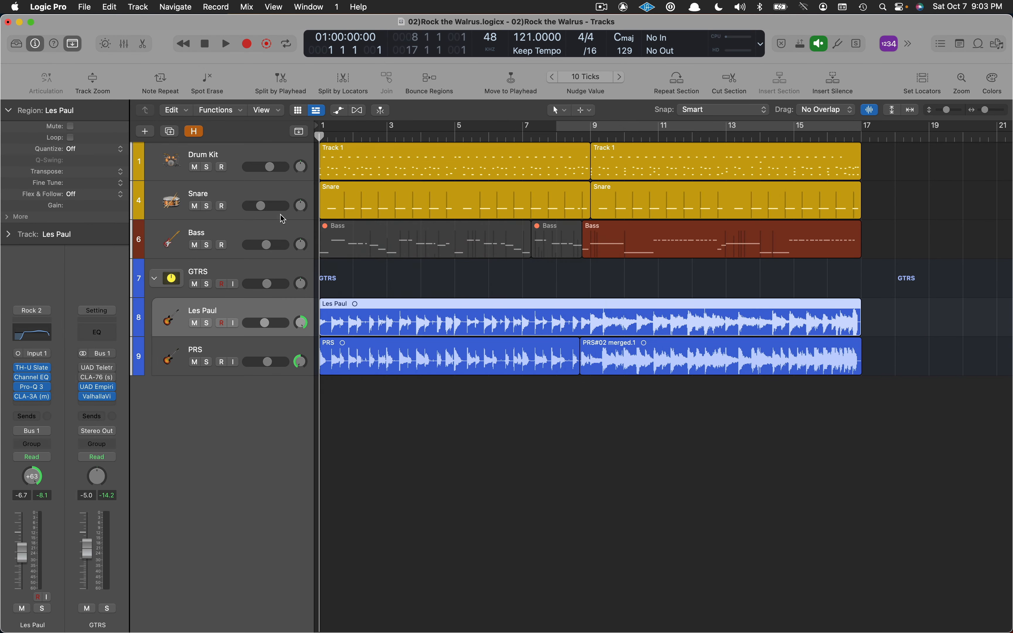
# - Select the GTRS track stack and inspect its active UAD and Valhalla plug-ins
pyautogui.click(270, 280)
pyautogui.moveTo(38, 389)
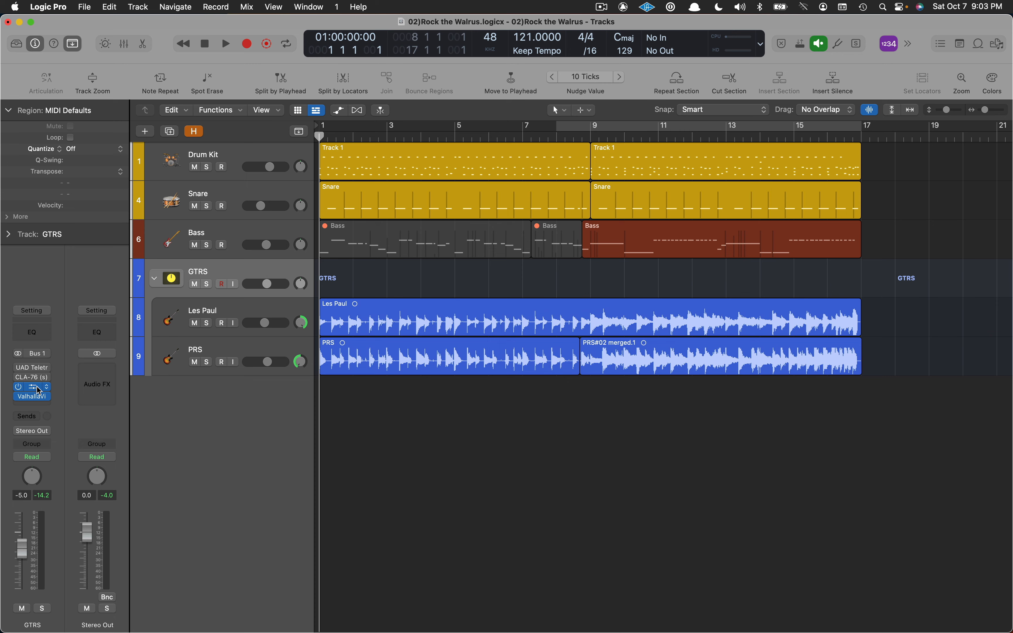
pyautogui.click(38, 390)
pyautogui.click(34, 397)
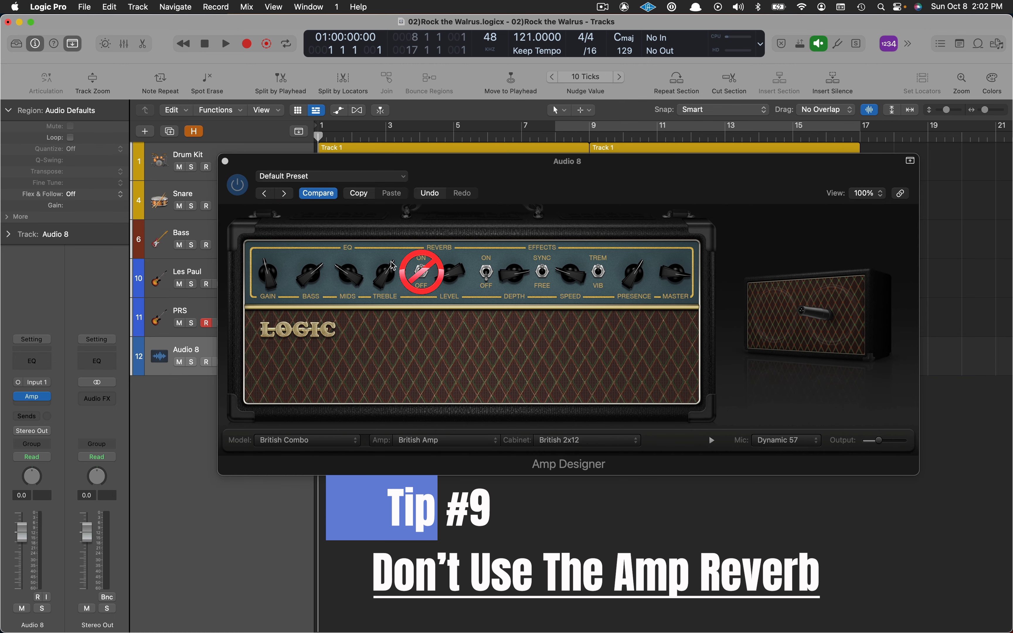
# - Toggle the Amp Designer's reverb switch on the Audio 8 track and adjust the reverb level
pyautogui.click(421, 271)
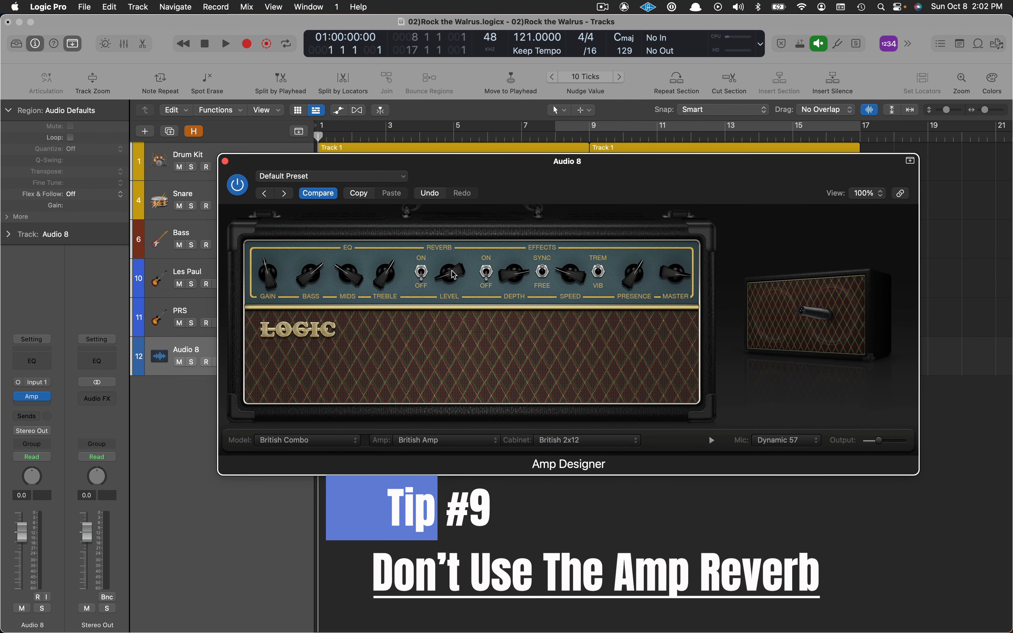
pyautogui.moveTo(454, 275); pyautogui.dragTo(454, 262)
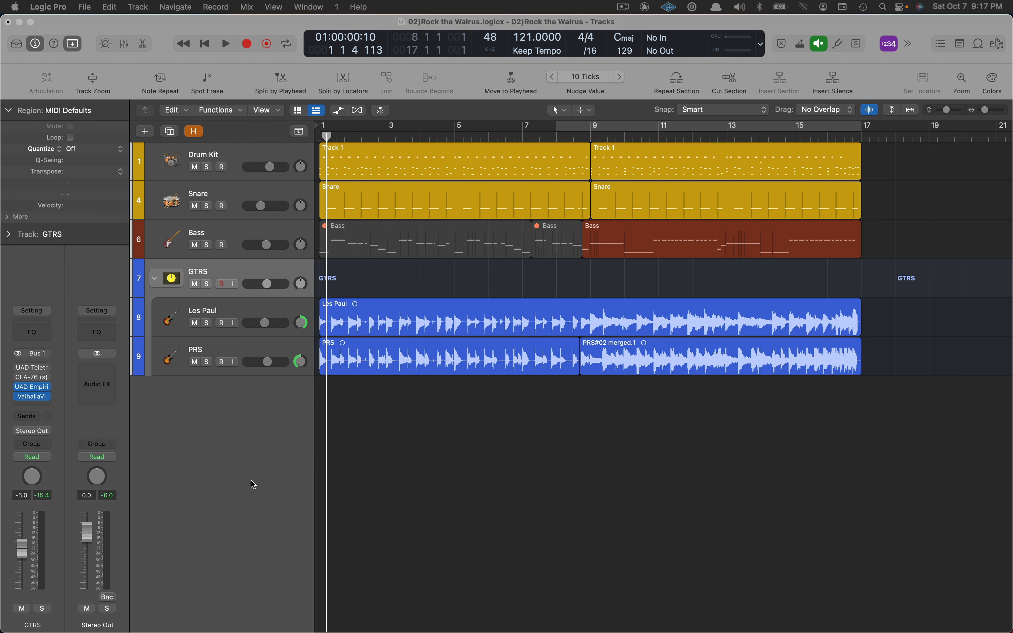
# - Mute the first PRS region, which covers the opening bars before the second guitar comes in
pyautogui.click(263, 465)
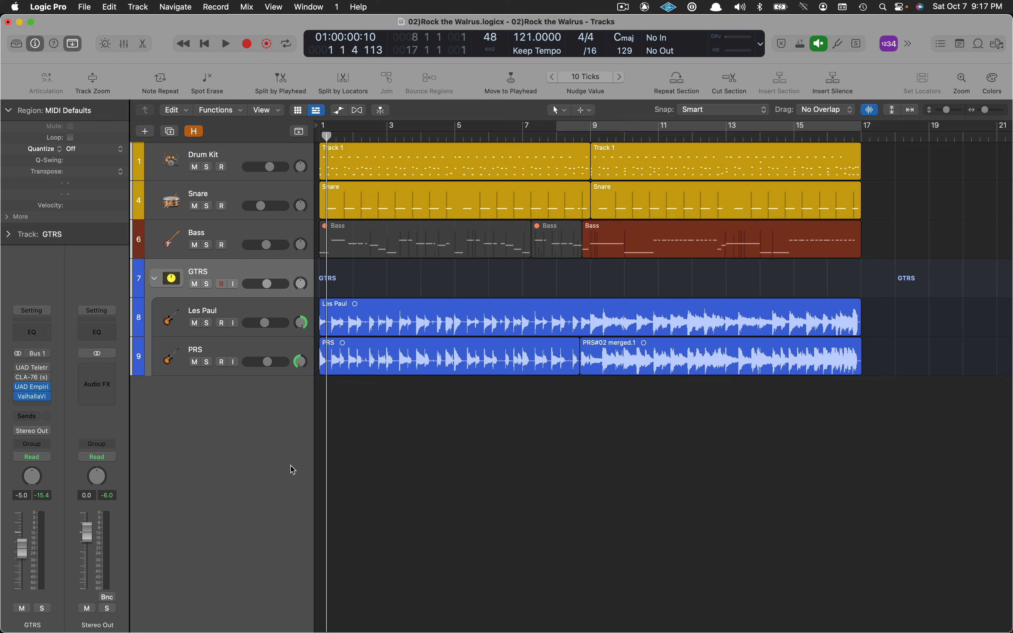
pyautogui.click(480, 352)
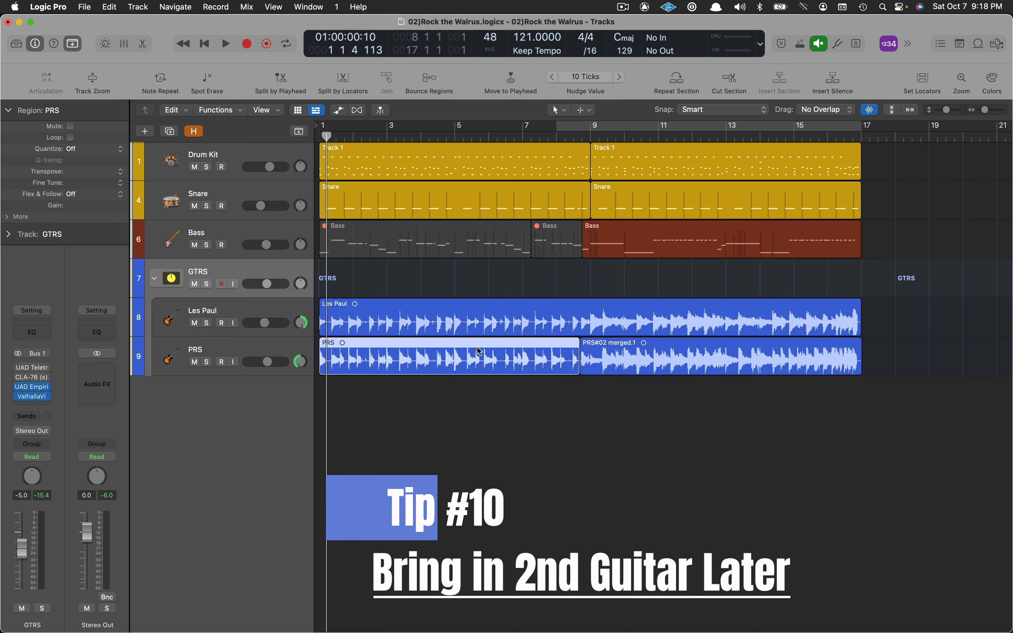
pyautogui.hotkey('ctrl', 'm')
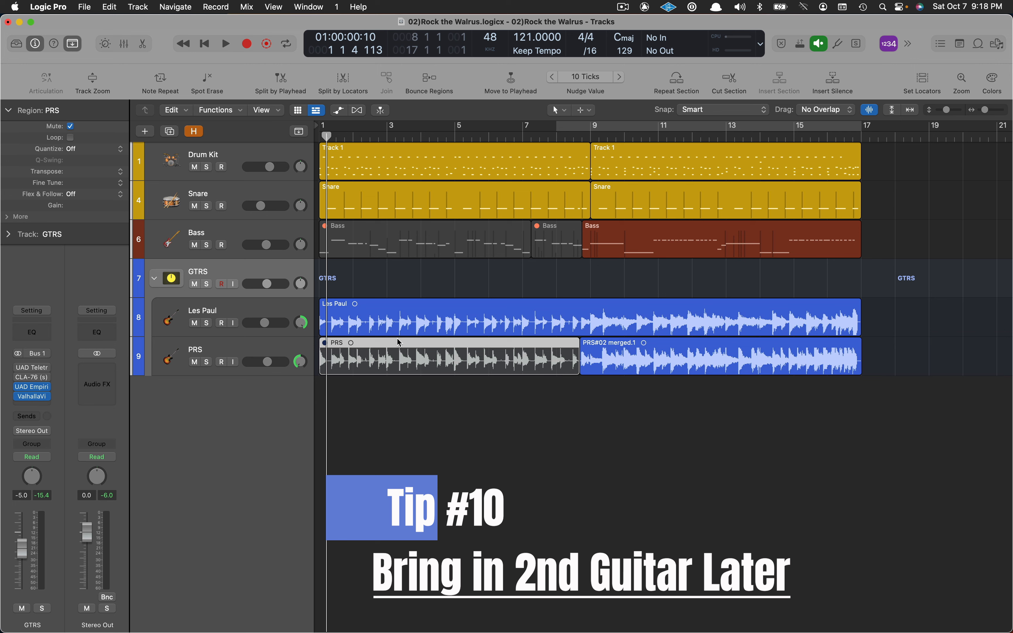
# - Pan the Les Paul track to +31 and play the song from the beginning
pyautogui.click(298, 308)
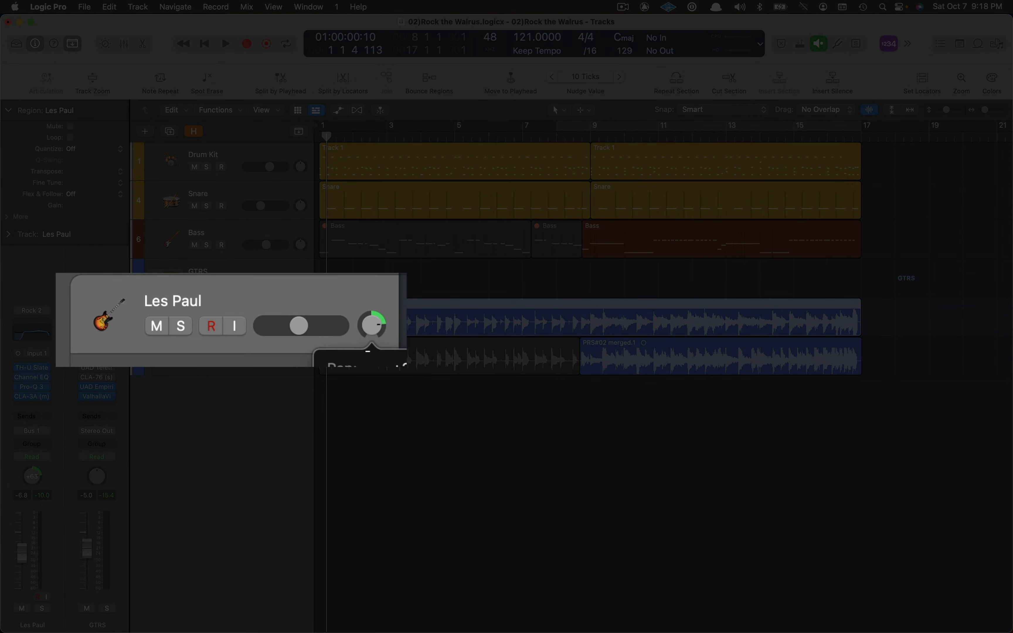
pyautogui.moveTo(368, 361); pyautogui.dragTo(368, 354)
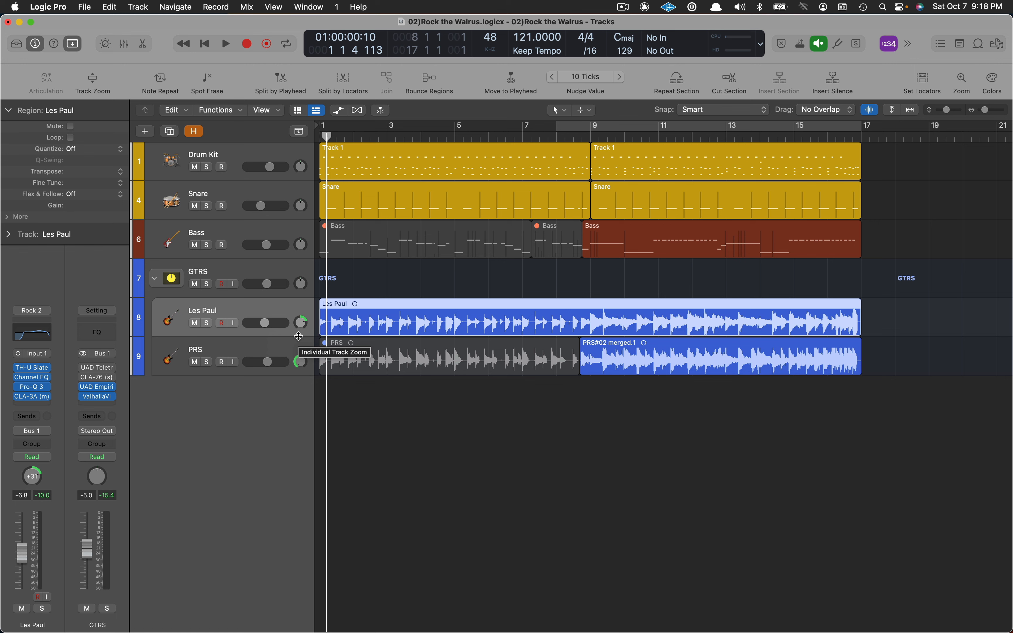
pyautogui.press('Return')
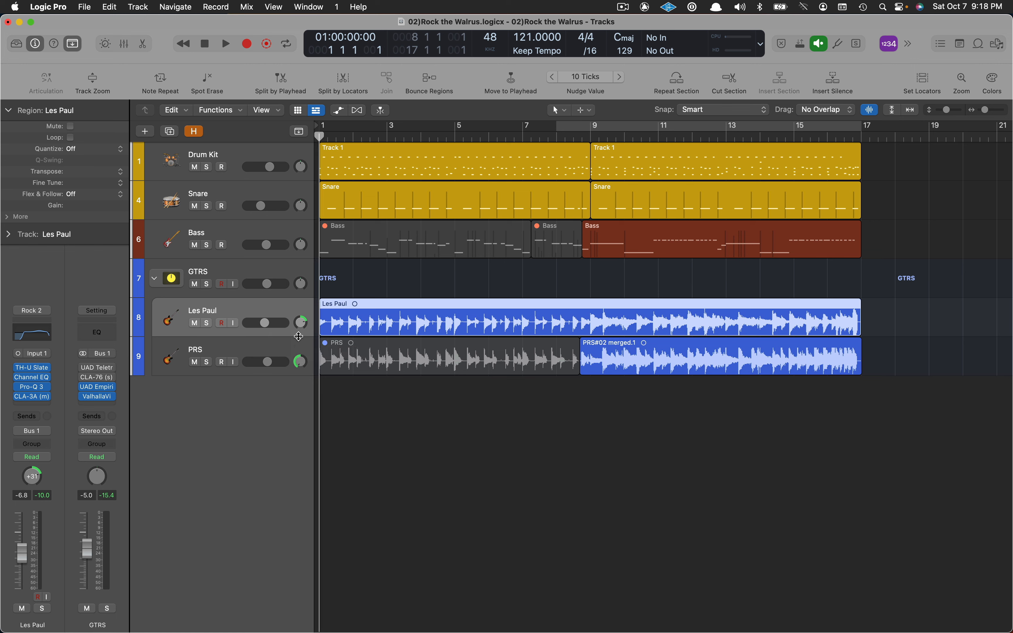
pyautogui.press('space')
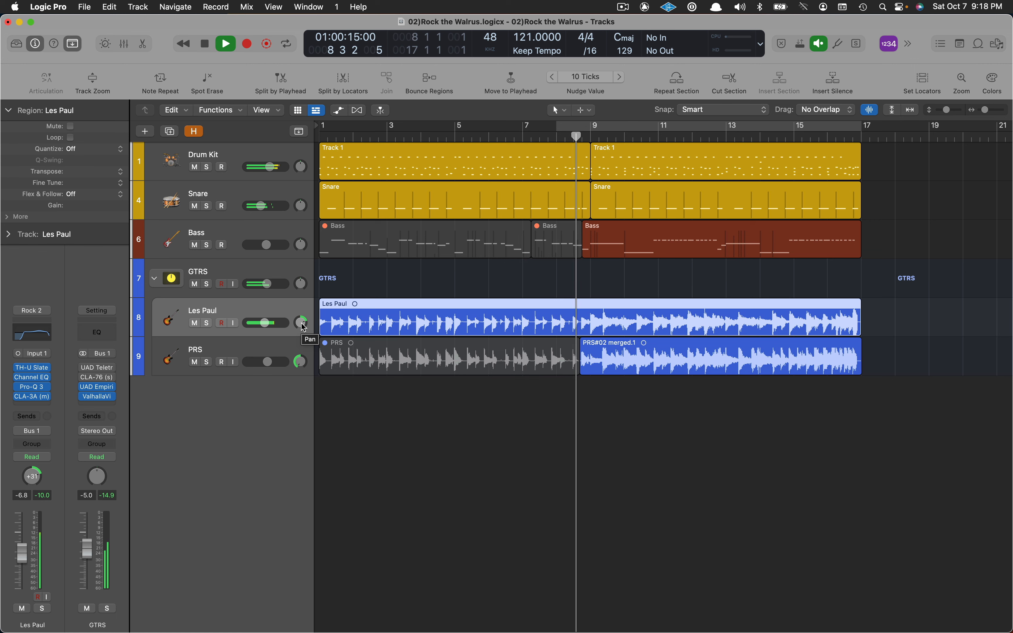
# - Pan the Les Paul track to +63 during playback as the second PRS region enters, and stop near bar 17
pyautogui.moveTo(303, 327); pyautogui.dragTo(321, 253)
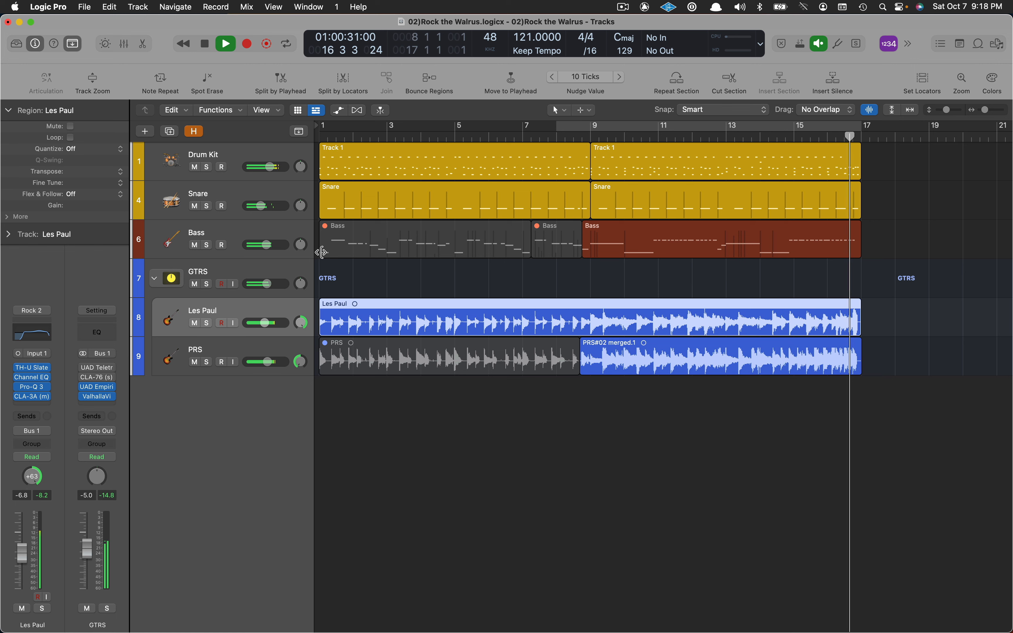
pyautogui.press('space')
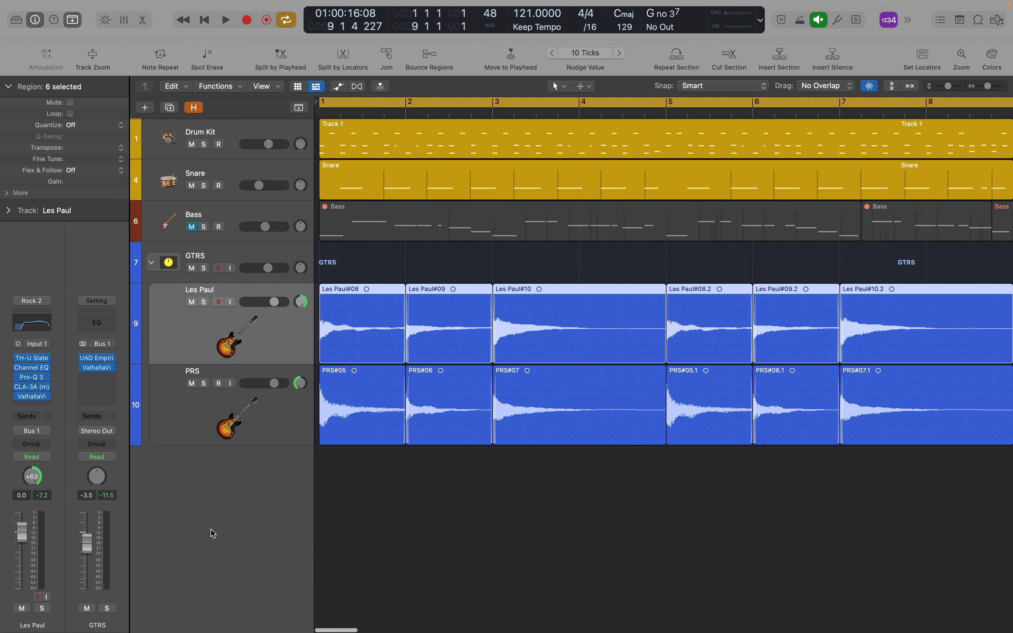
# - Play back the split Les Paul and PRS guitar regions from bar 1
pyautogui.press('space')
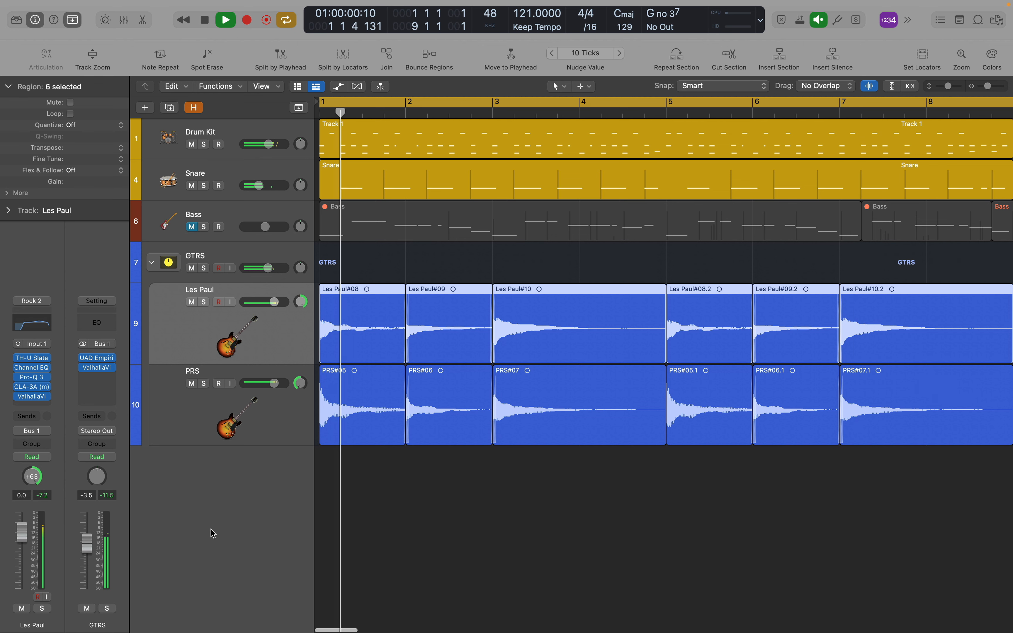
# - Stop the split-region playback, then audition the soloed Les Paul and PRS tracks together from bar 1 to about bar 5
pyautogui.press('space')
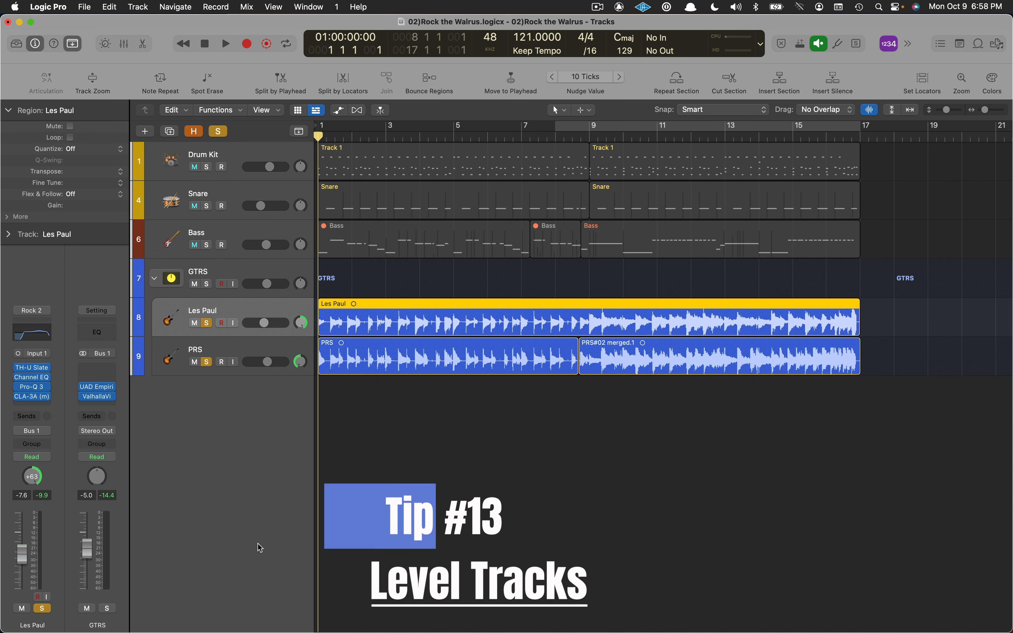
pyautogui.press('space')
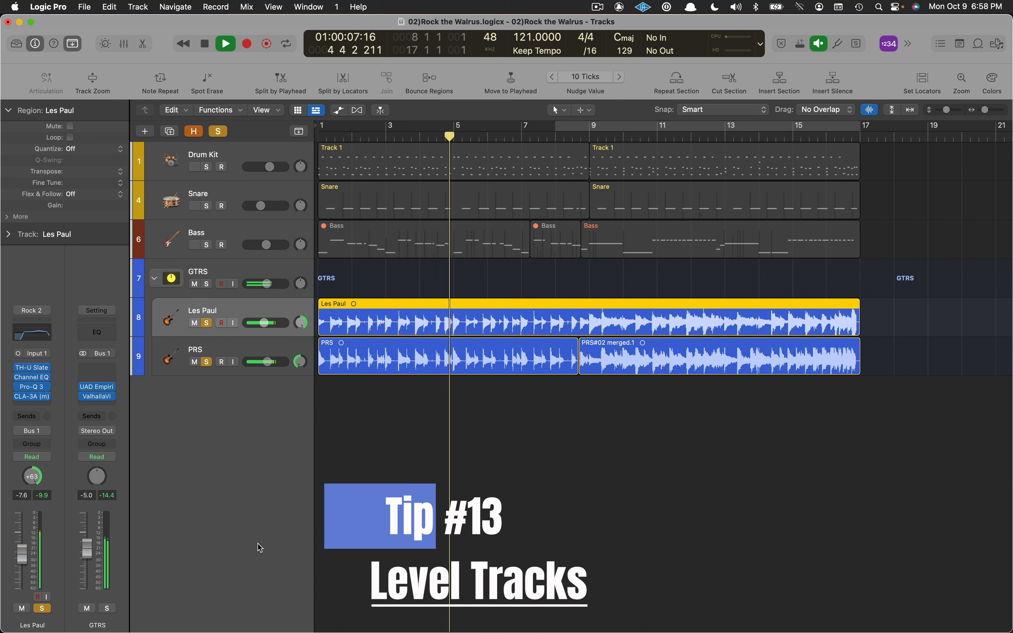
pyautogui.press('space')
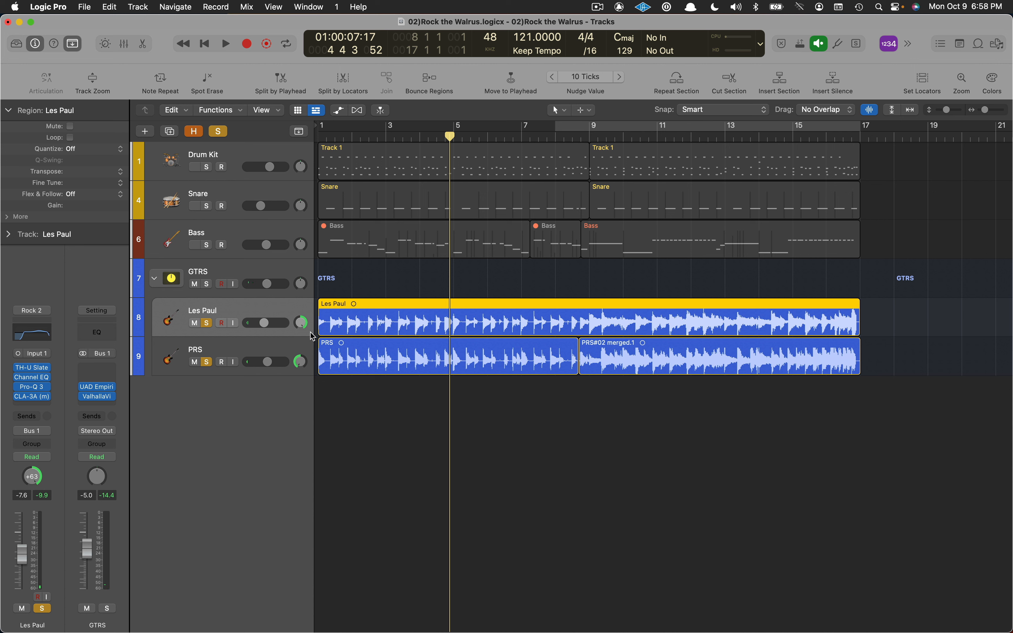
# - Replay the soloed guitars from the beginning and select the PRS track to compare its level with the Les Paul's
pyautogui.press('Return')
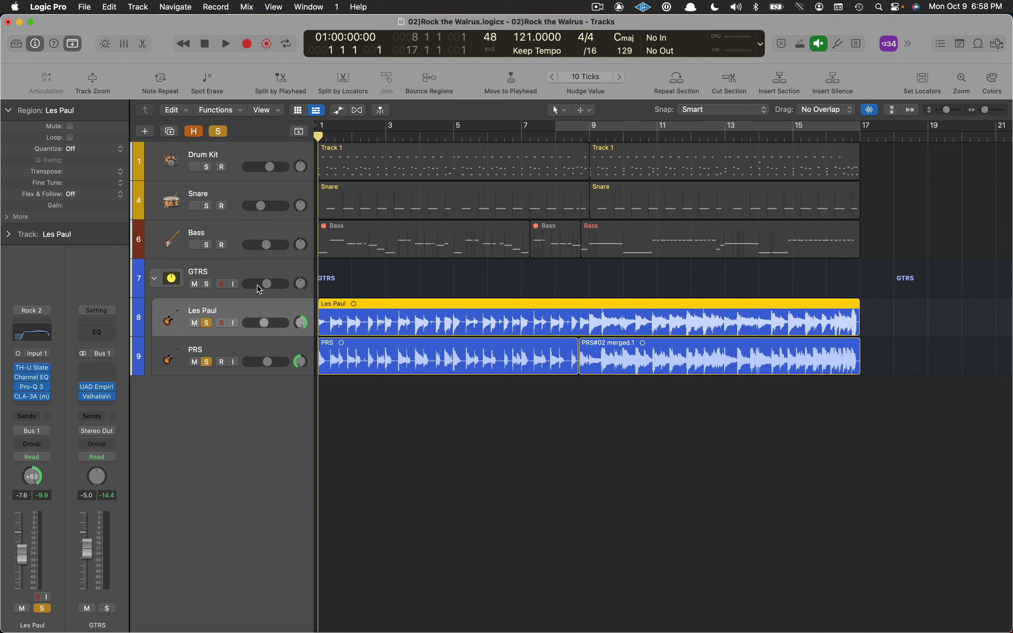
pyautogui.press('space')
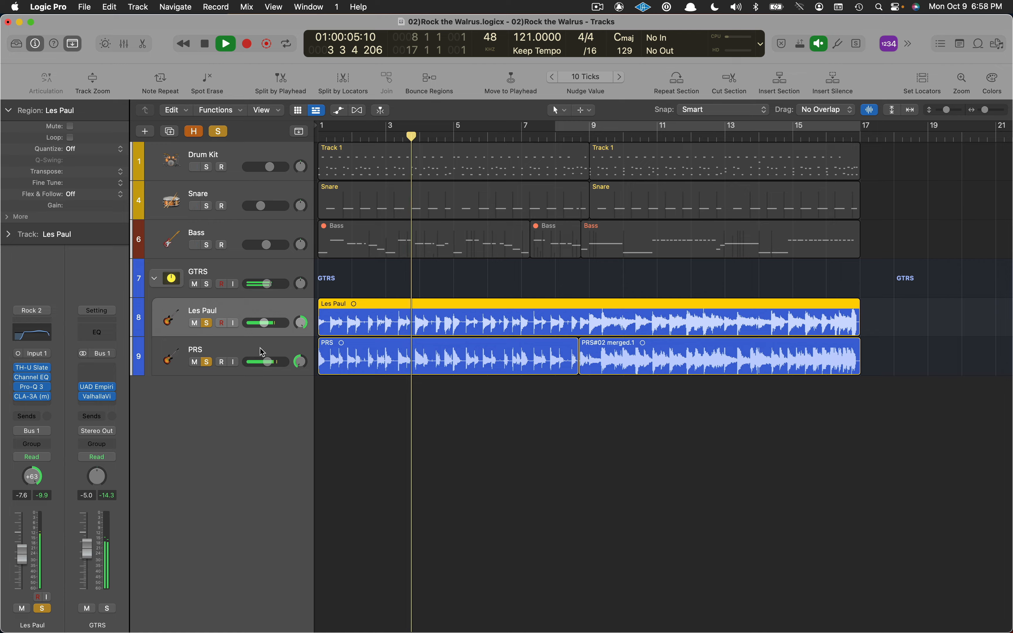
pyautogui.click(262, 351)
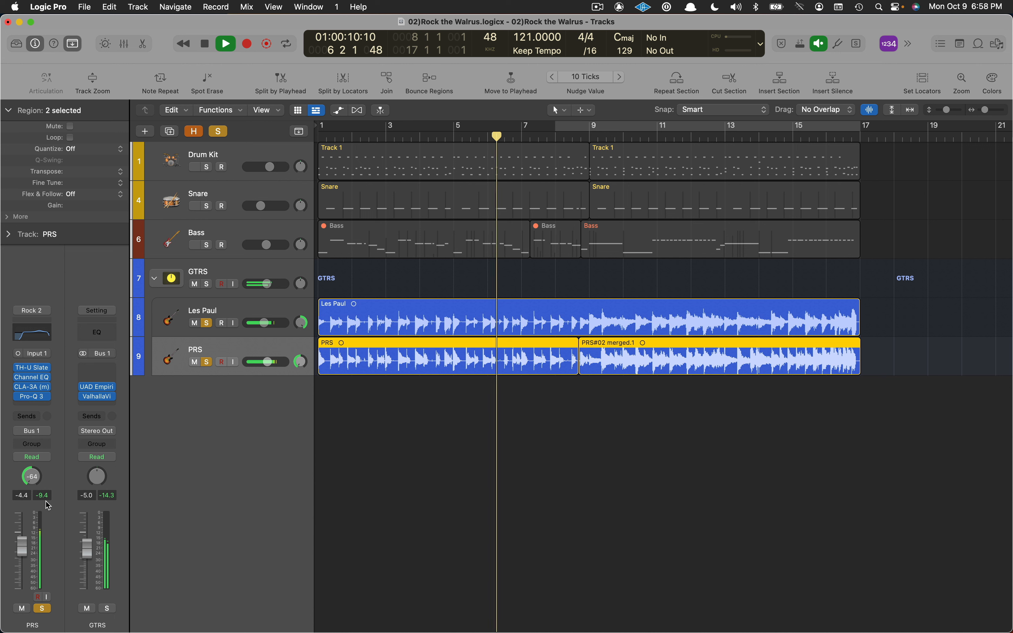
pyautogui.press('space')
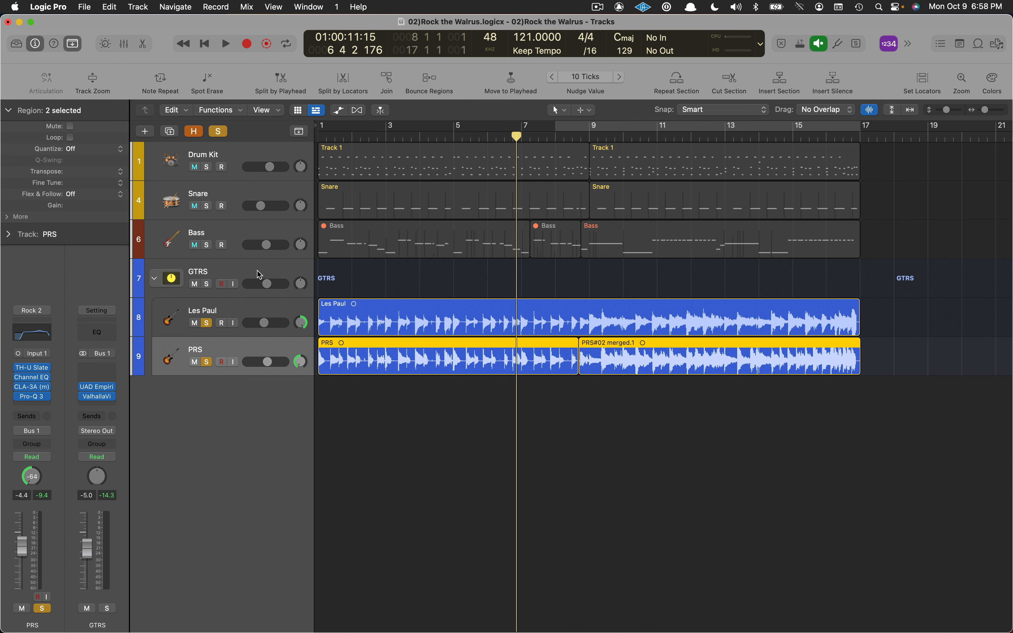
# - Inspect the UAD Empirical Labs Distressor settings on the GTRS track stack and close the plug-in
pyautogui.click(259, 280)
pyautogui.click(40, 389)
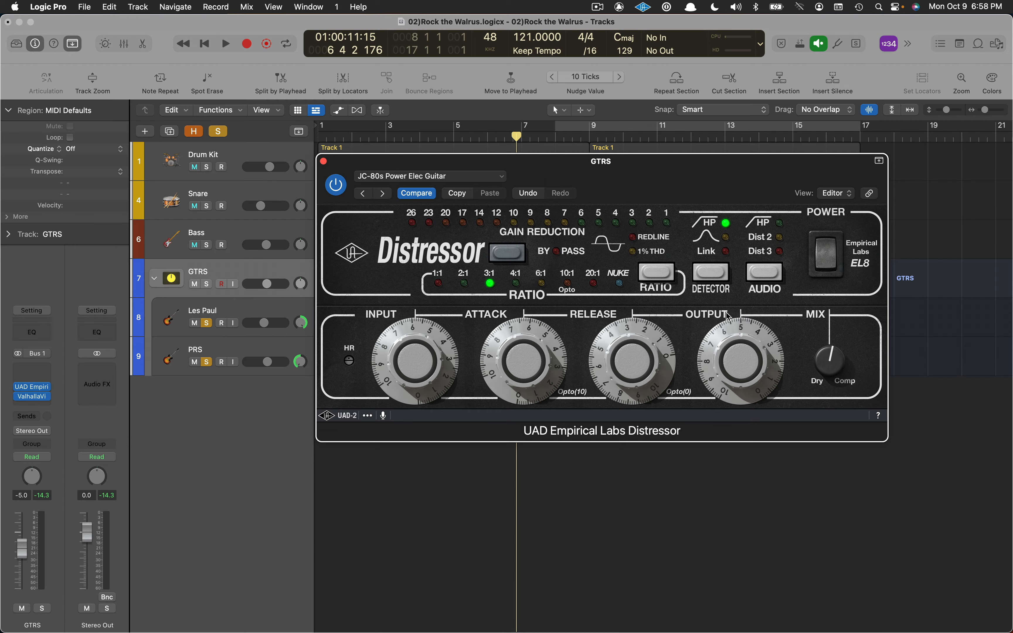
pyautogui.click(324, 161)
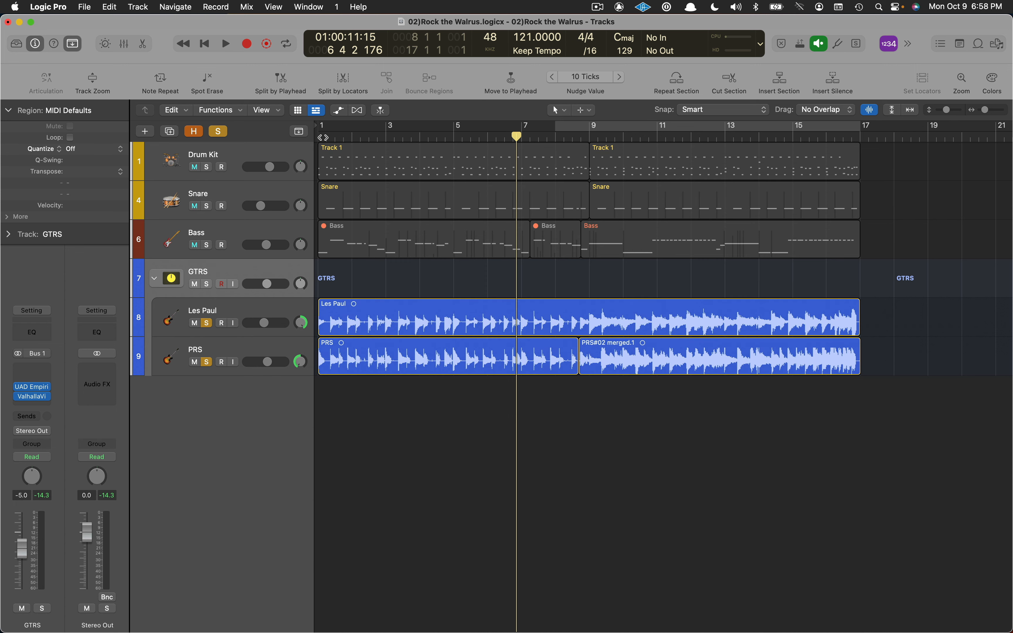
# - Play the song from bar 1 and clear the solo on both guitar tracks to hear them with the drums
pyautogui.click(325, 136)
pyautogui.press('space')
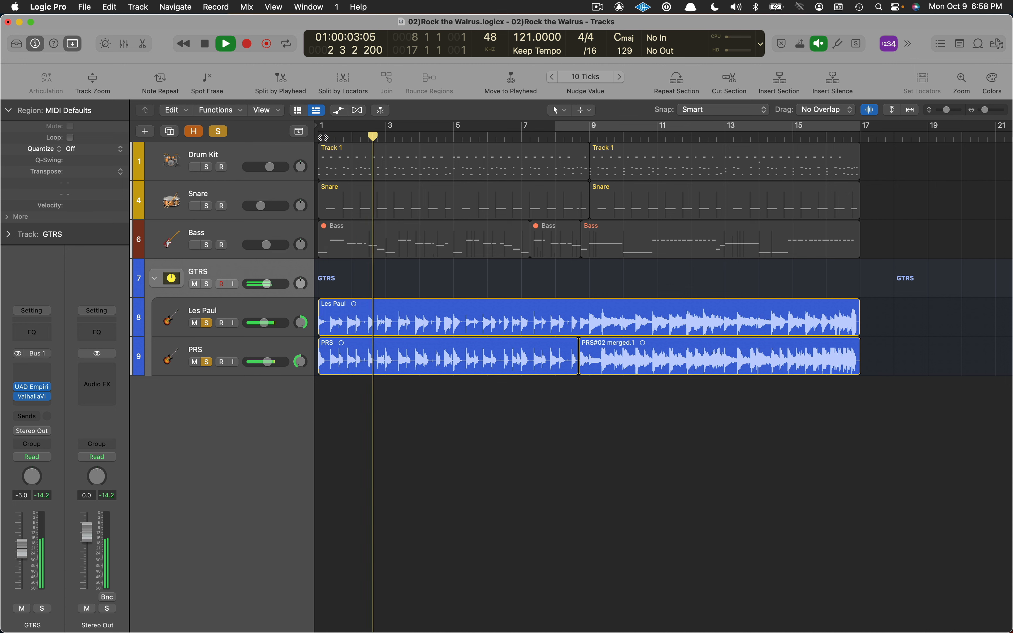
pyautogui.click(207, 284)
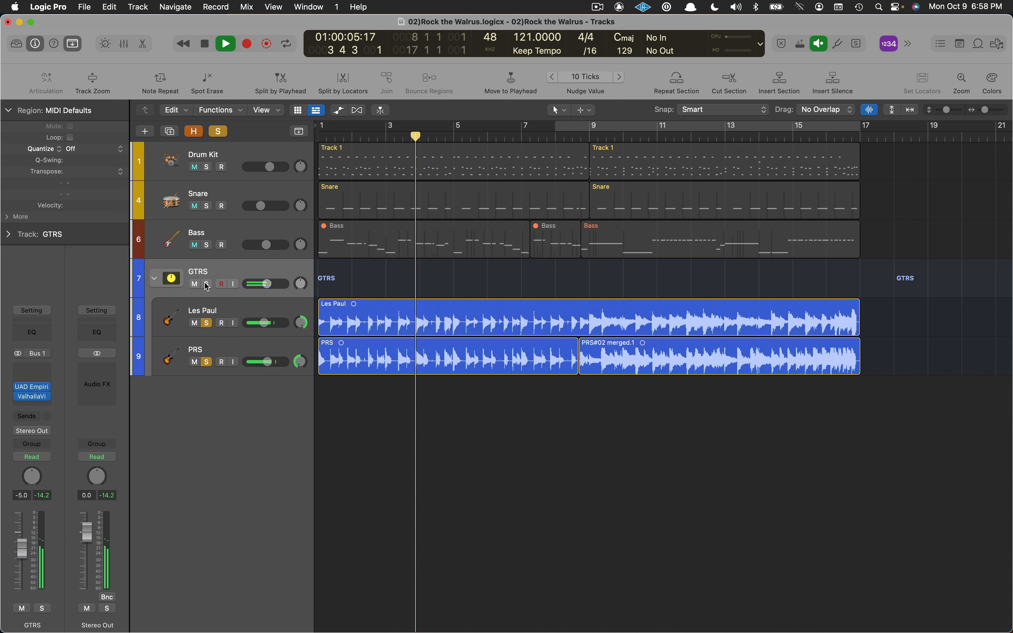
pyautogui.click(207, 325)
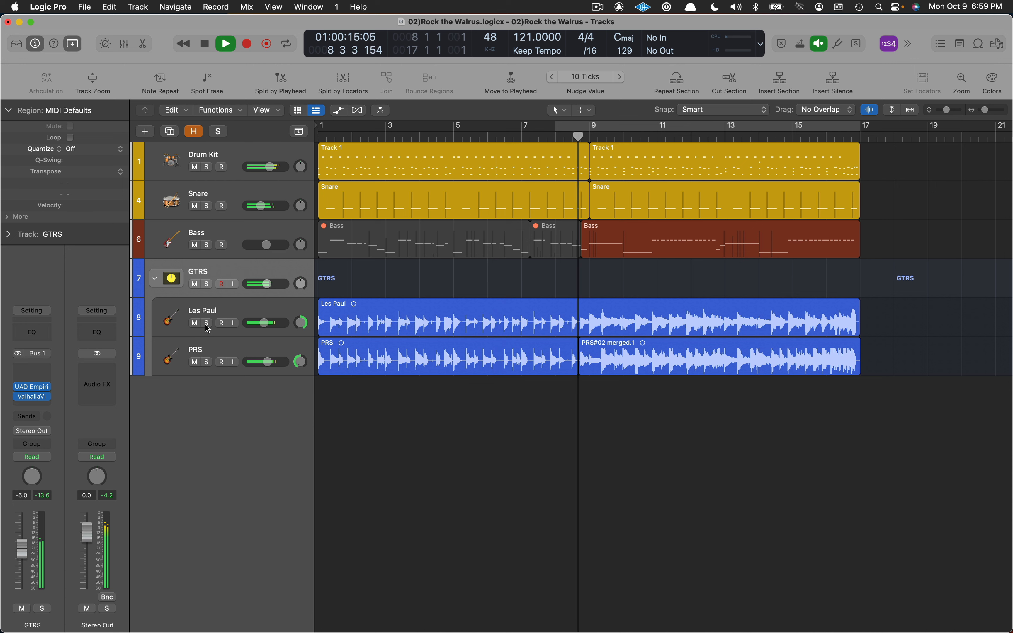
pyautogui.press('space')
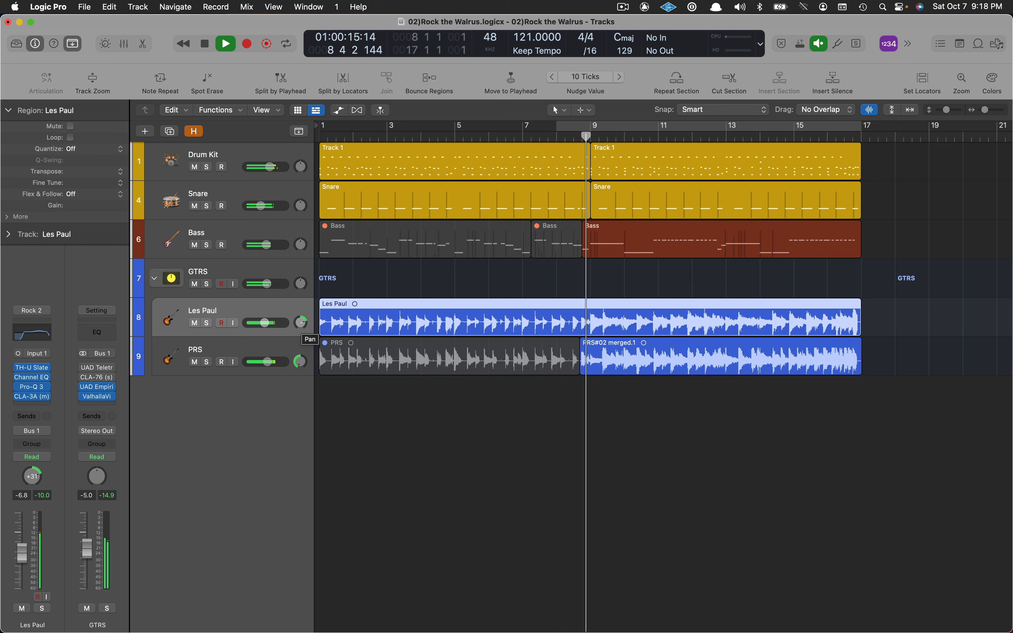
# - Pan the Les Paul track to +63 during playback as the PRS#02 merged.1 region begins
pyautogui.moveTo(303, 328); pyautogui.dragTo(303, 317)
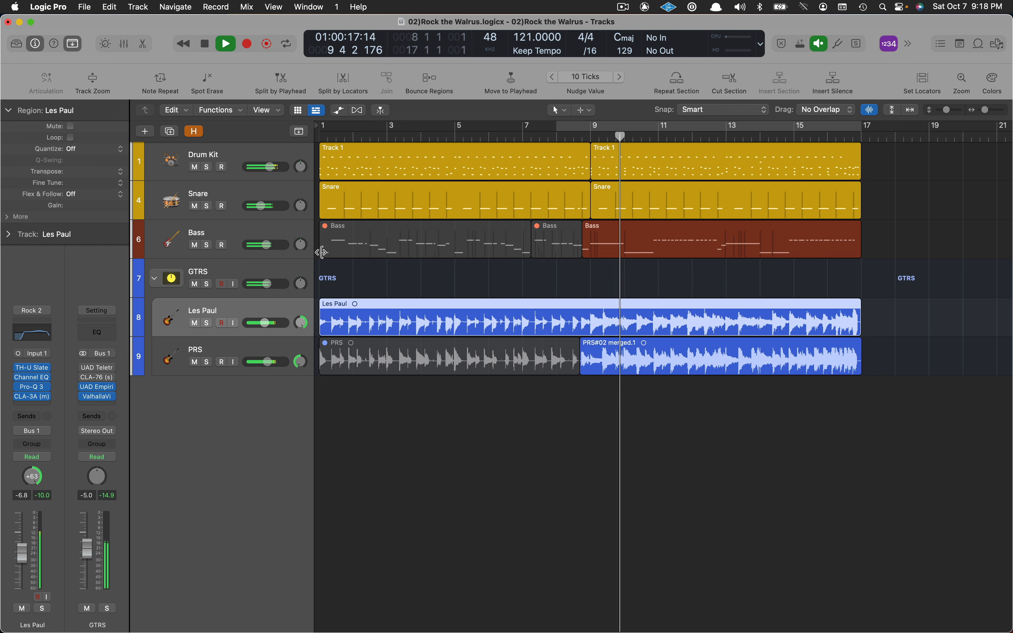